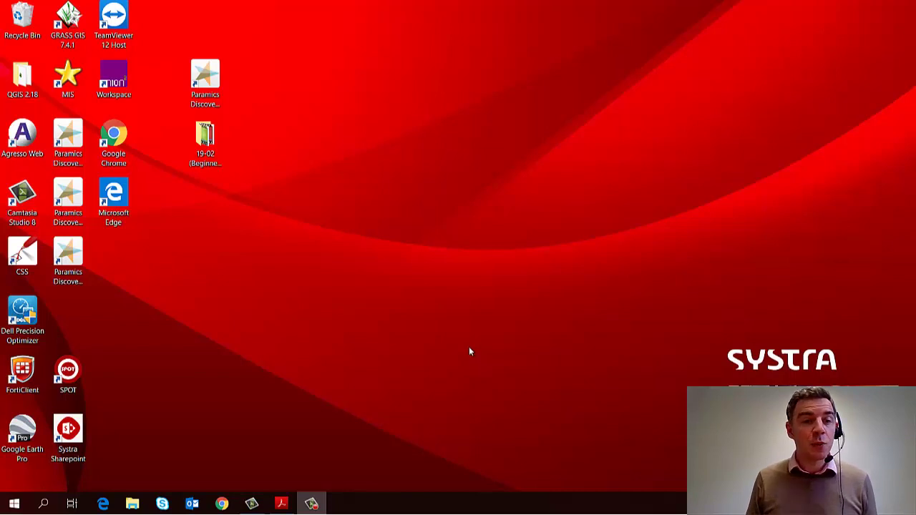
# Launch Paramics Discovery from its desktop shortcut
pyautogui.click(211, 86)
pyautogui.doubleClick(212, 86)
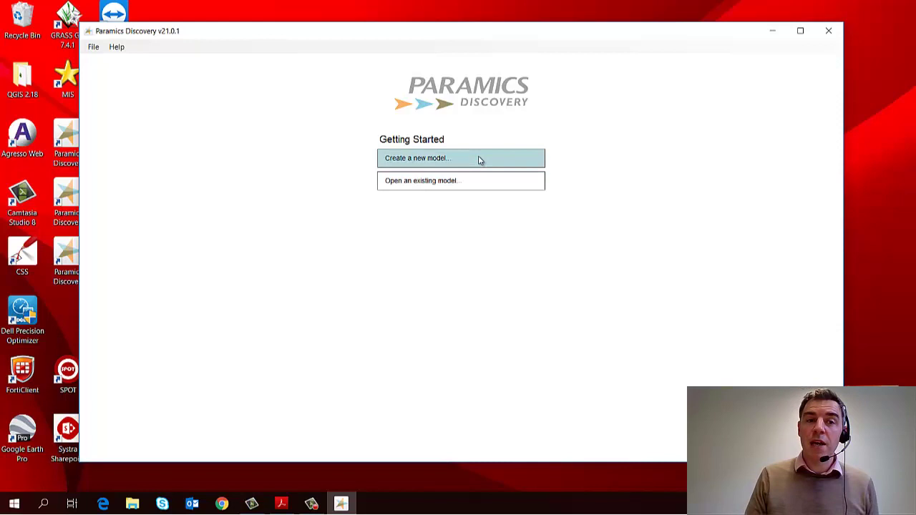
# Start a new model named 'New Model' with left-hand traffic
pyautogui.click(480, 161)
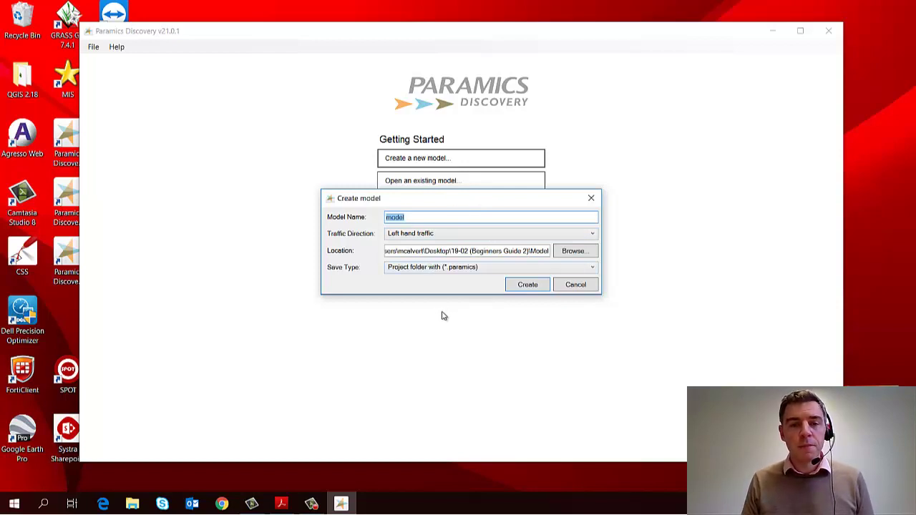
pyautogui.click(390, 219)
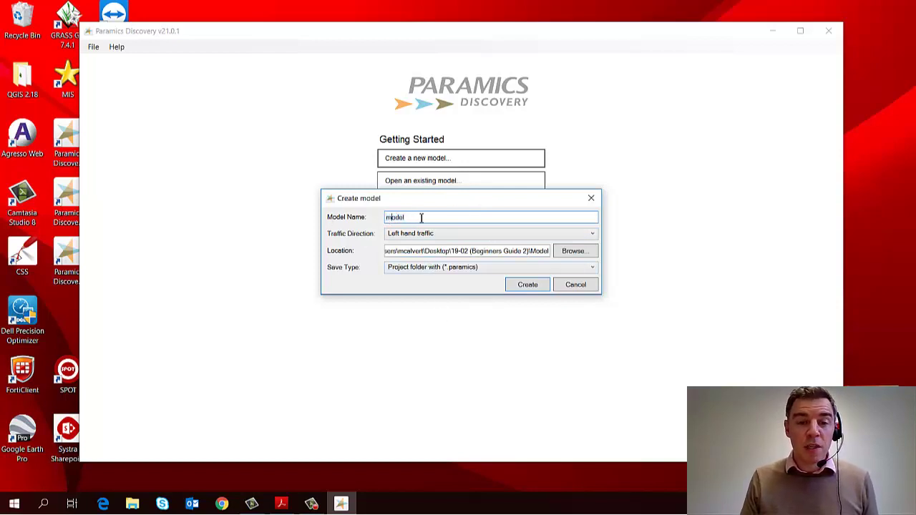
pyautogui.moveTo(422, 217); pyautogui.dragTo(382, 224)
pyautogui.write('New Model')
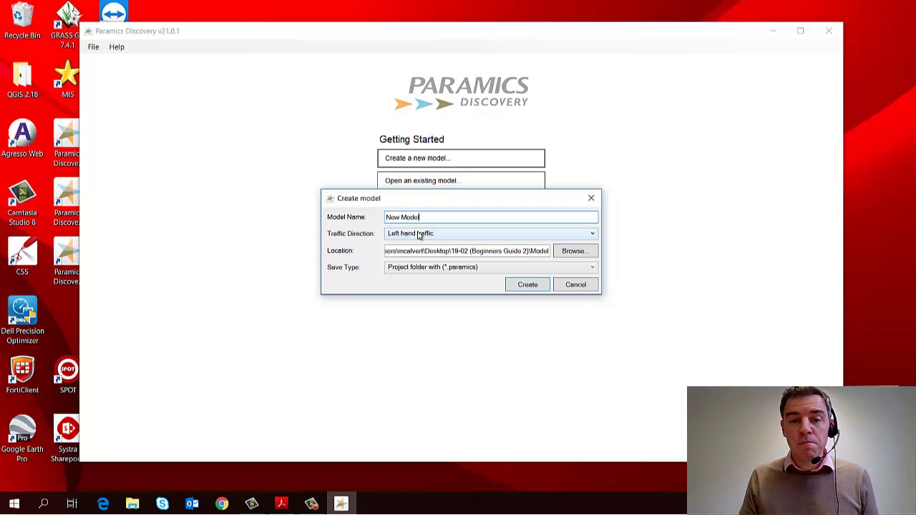
pyautogui.click(419, 236)
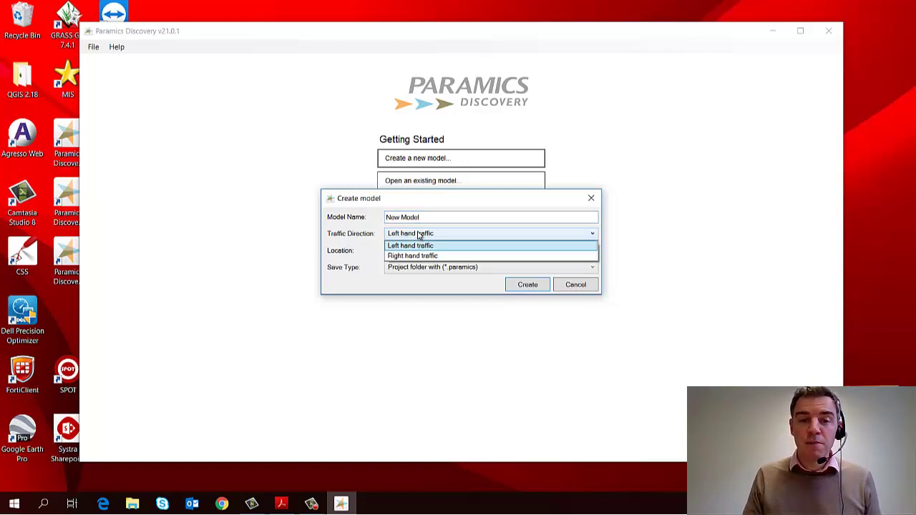
pyautogui.click(419, 237)
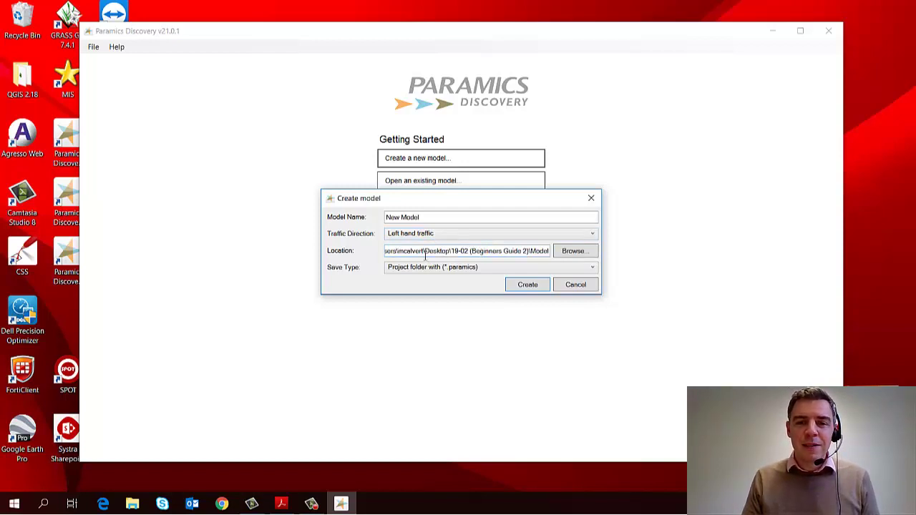
# Save it in 19-02 (Beginners Guide 2) as a Project folder (*.paramics)
pyautogui.click(581, 252)
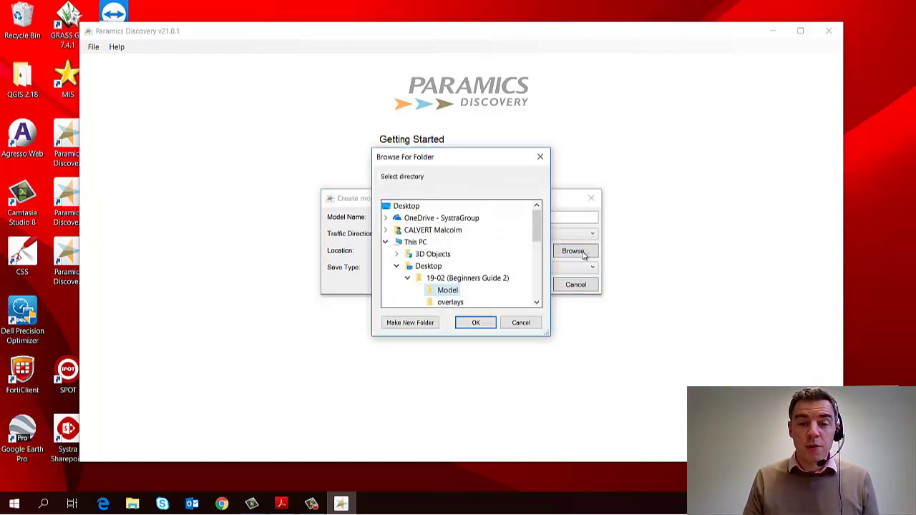
pyautogui.click(494, 280)
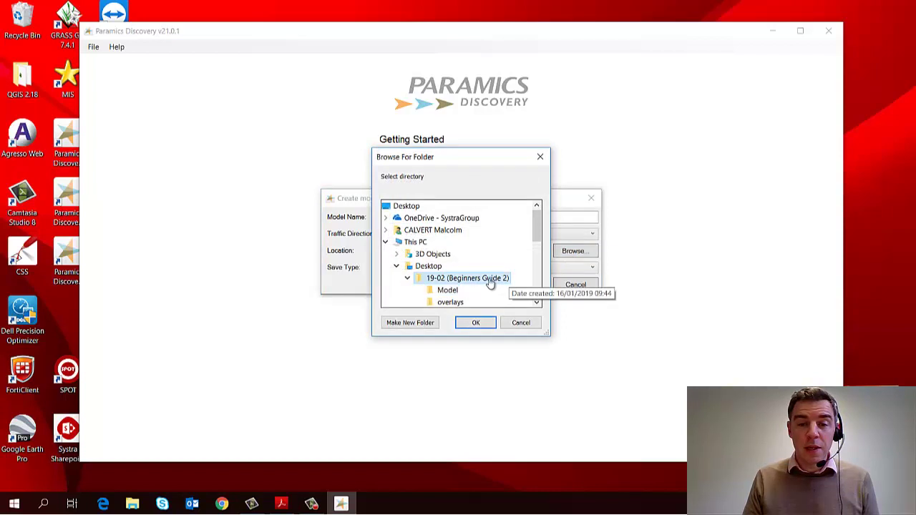
pyautogui.click(477, 323)
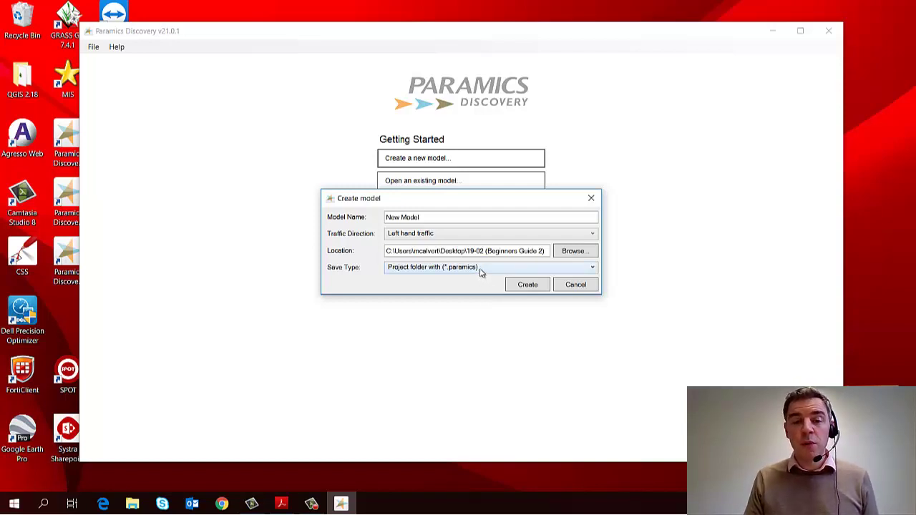
pyautogui.click(483, 272)
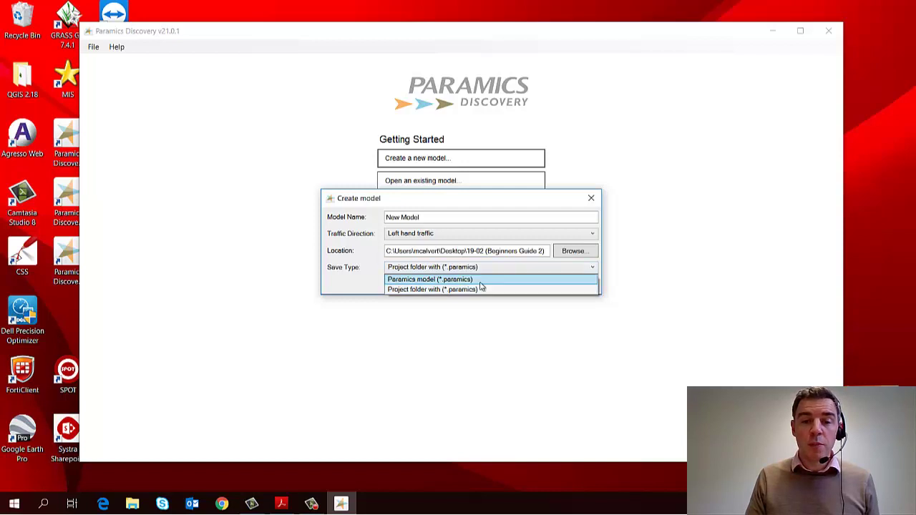
pyautogui.click(484, 269)
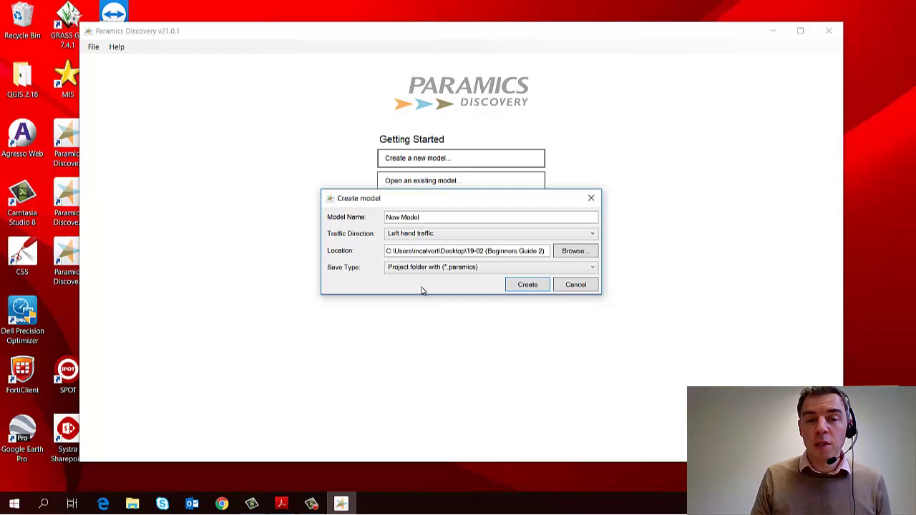
# Create the New Model project and move its window higher on screen
pyautogui.click(529, 288)
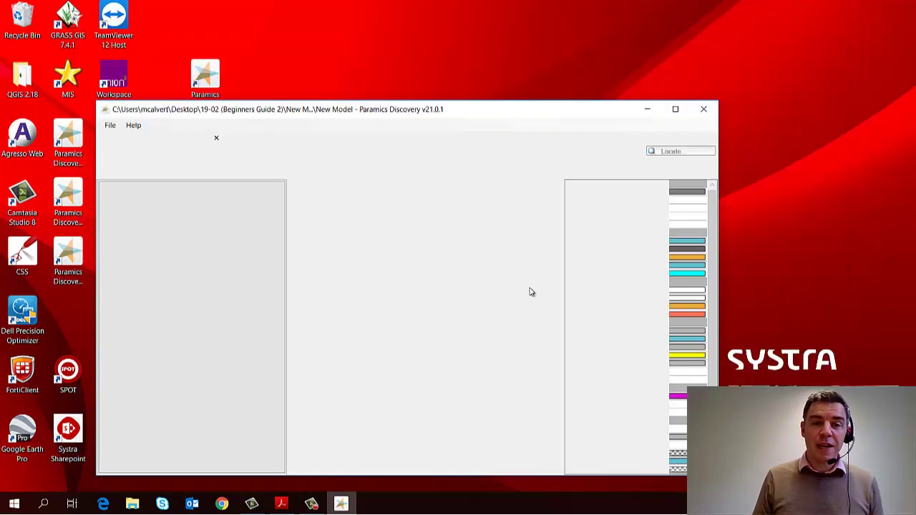
pyautogui.moveTo(419, 108); pyautogui.dragTo(419, 50)
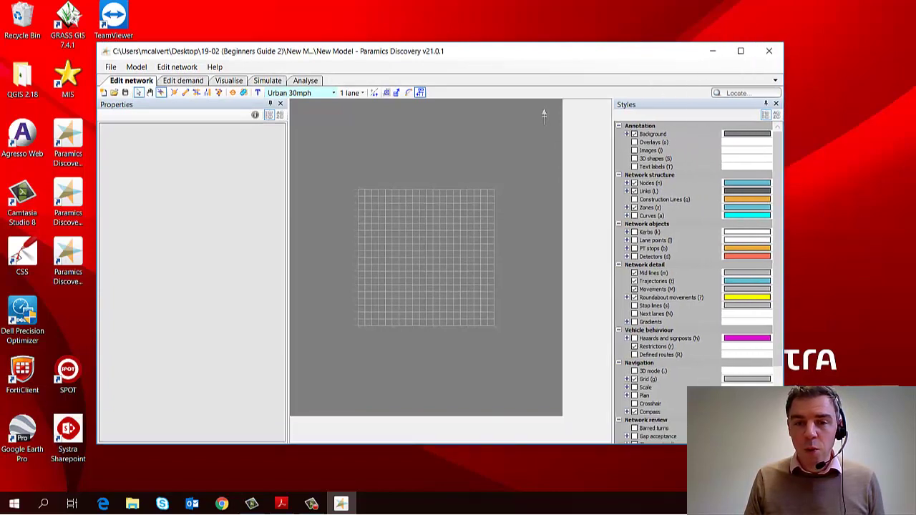
pyautogui.moveTo(446, 56); pyautogui.dragTo(462, 43)
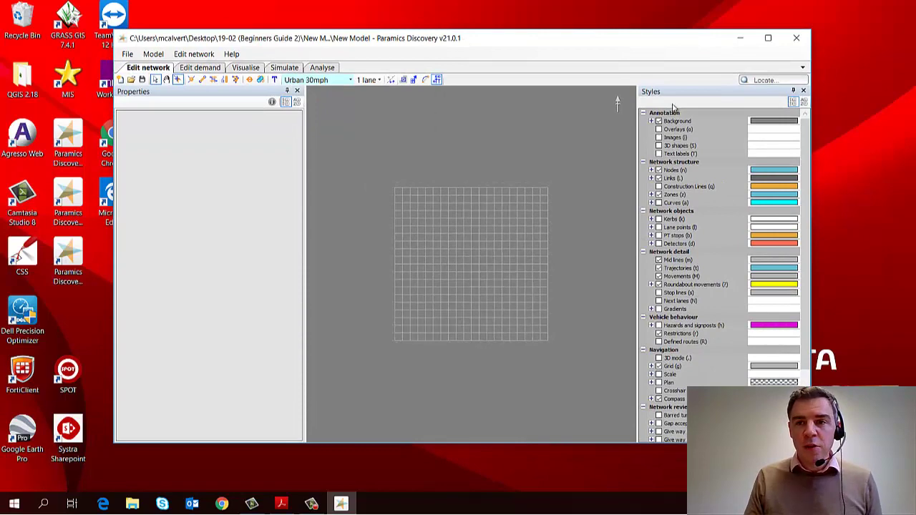
# Open the New Model folder in 19-02 (Beginners Guide 2) to check for New Model.paramics
pyautogui.click(741, 38)
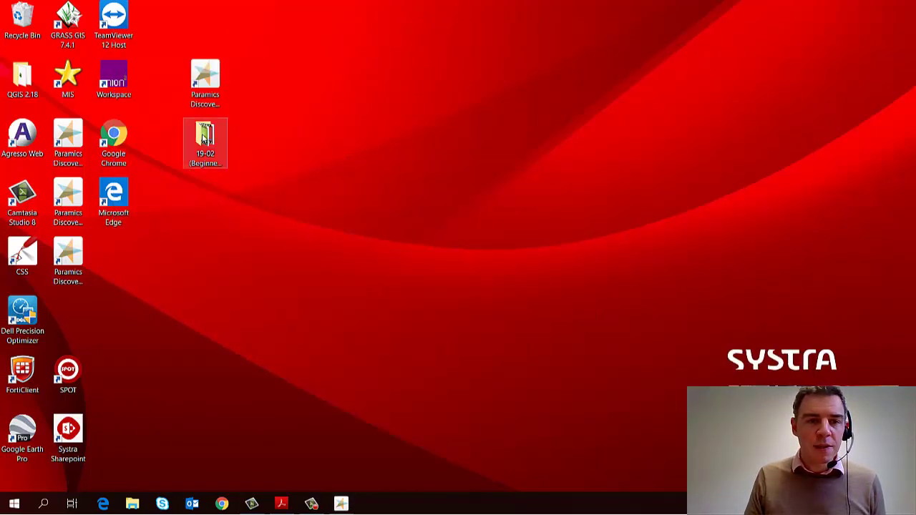
pyautogui.doubleClick(204, 137)
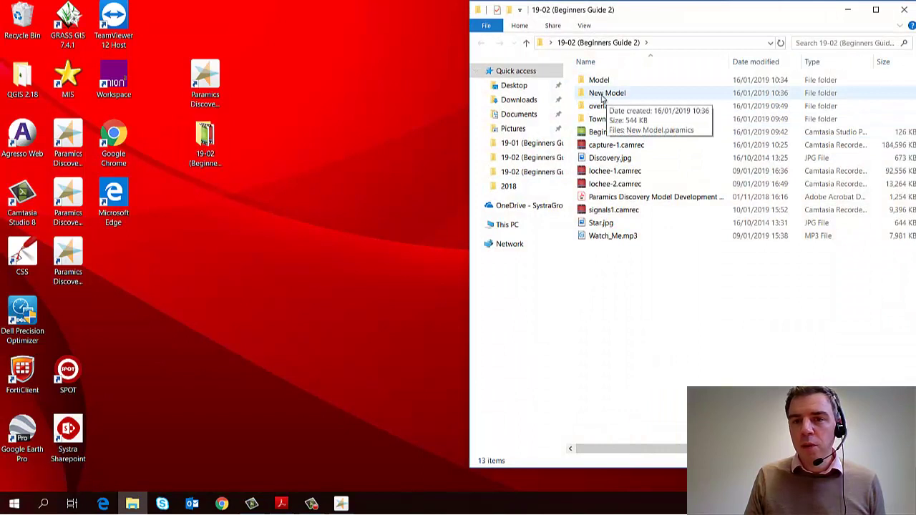
pyautogui.doubleClick(603, 95)
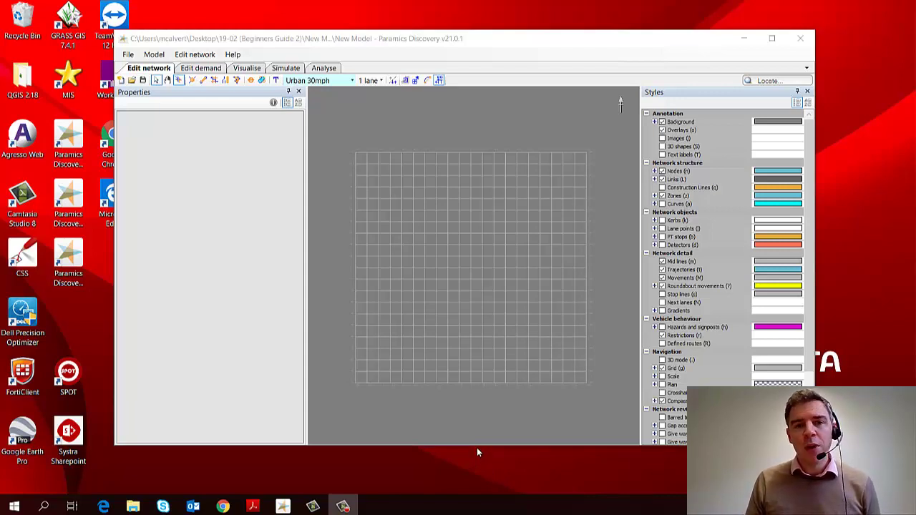
# Import Linden-Town.dxf as an overlay through Edit network > Import > Overlays
pyautogui.click(201, 57)
pyautogui.click(203, 59)
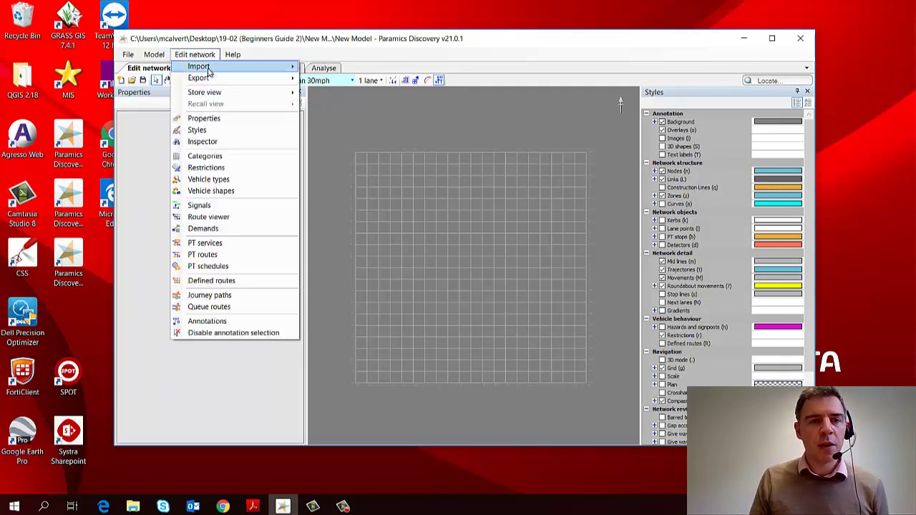
pyautogui.moveTo(214, 72)
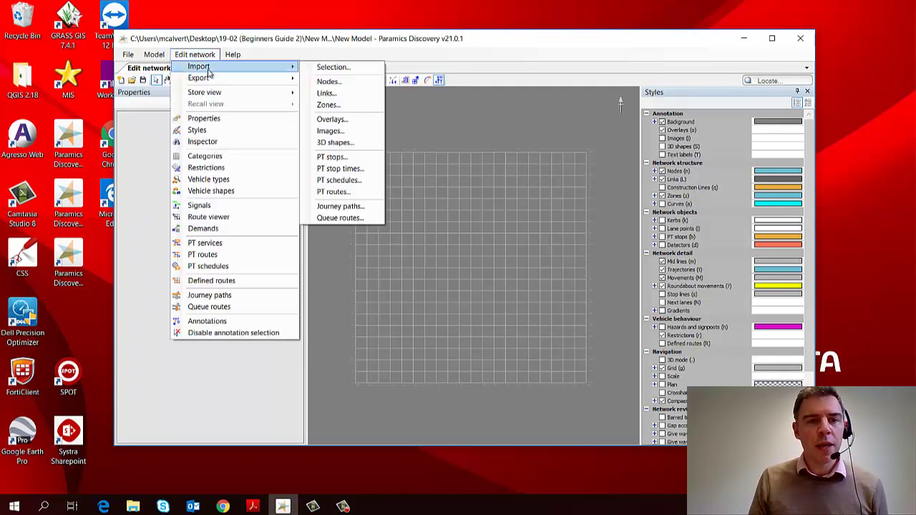
pyautogui.click(358, 124)
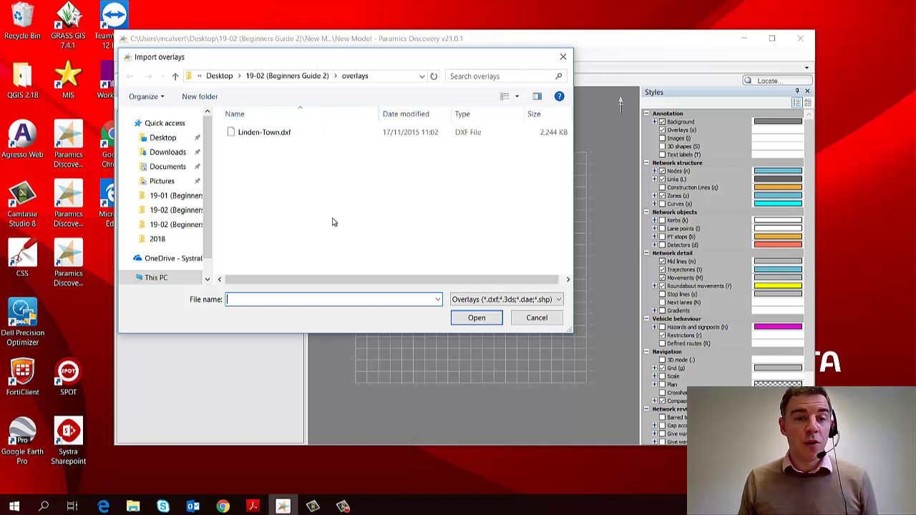
pyautogui.click(270, 137)
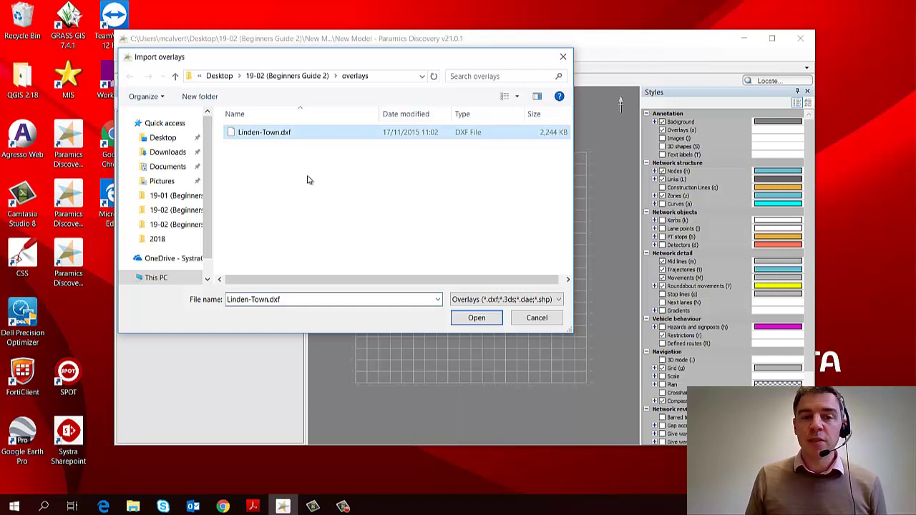
pyautogui.click(477, 319)
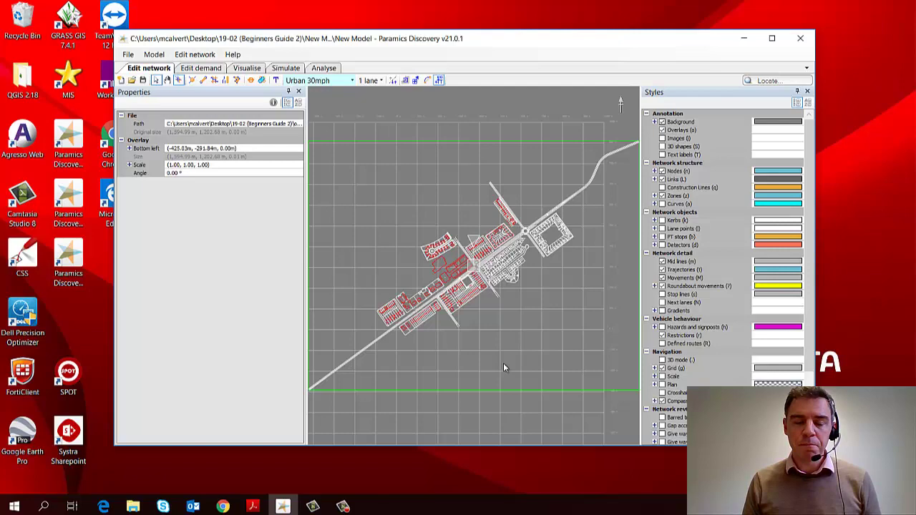
# Zoom in on the Linden-Town roundabout until it fills the workspace
pyautogui.scroll(2, 512, 336)
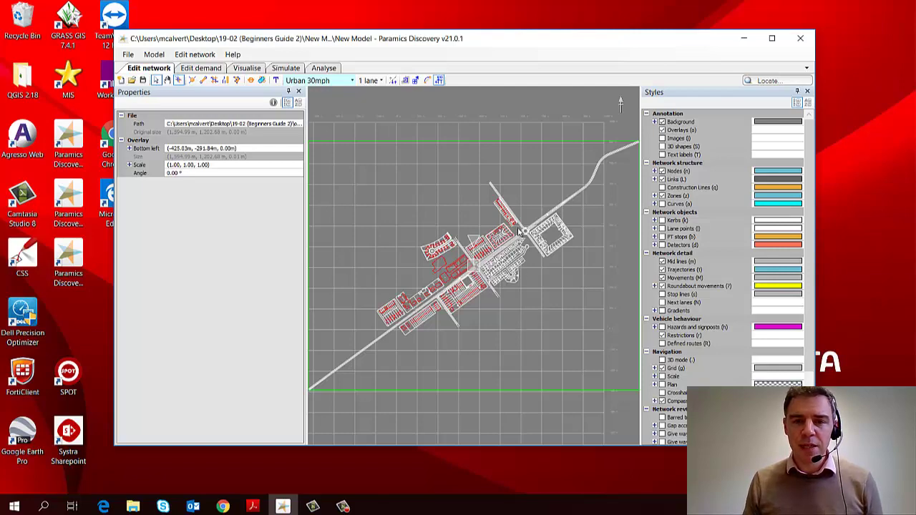
pyautogui.scroll(2, 521, 243)
pyautogui.scroll(5, 521, 238)
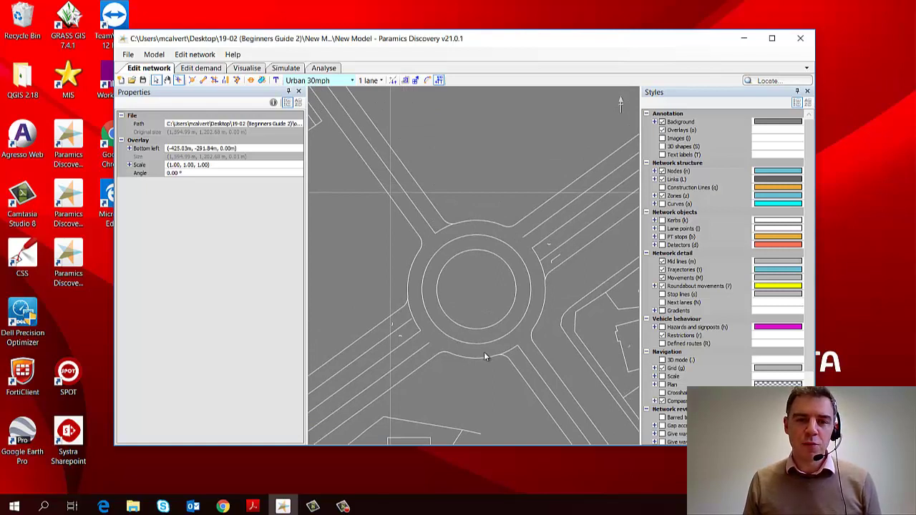
pyautogui.scroll(3, 479, 293)
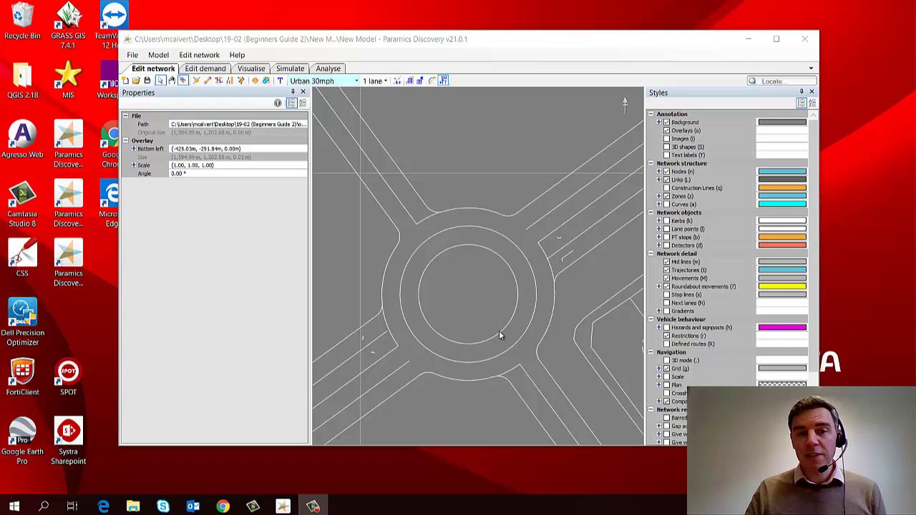
# Pan and zoom along the main road to centre the junction in view
pyautogui.moveTo(436, 320); pyautogui.dragTo(481, 317)
pyautogui.scroll(-6, 481, 317)
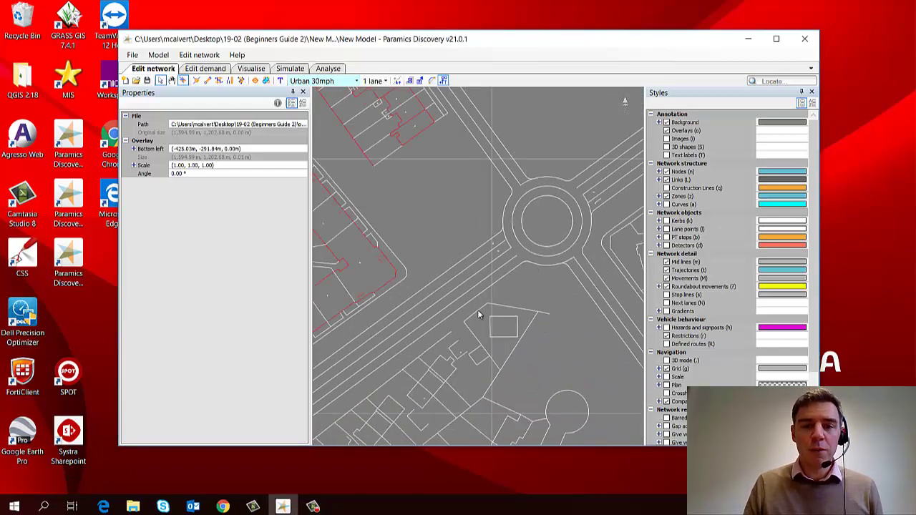
pyautogui.scroll(3, 448, 365)
pyautogui.moveTo(448, 364); pyautogui.dragTo(557, 250)
pyautogui.moveTo(400, 339); pyautogui.dragTo(577, 257)
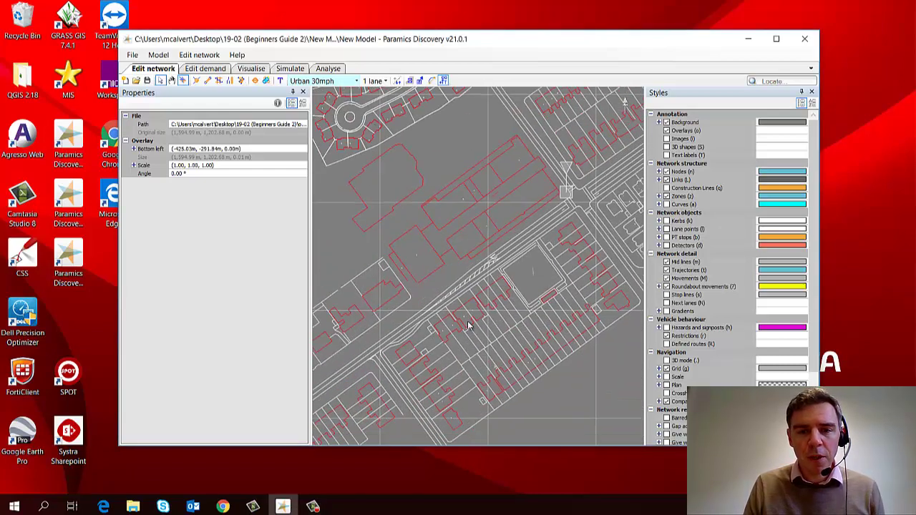
pyautogui.moveTo(458, 315); pyautogui.dragTo(532, 245)
pyautogui.scroll(3, 466, 281)
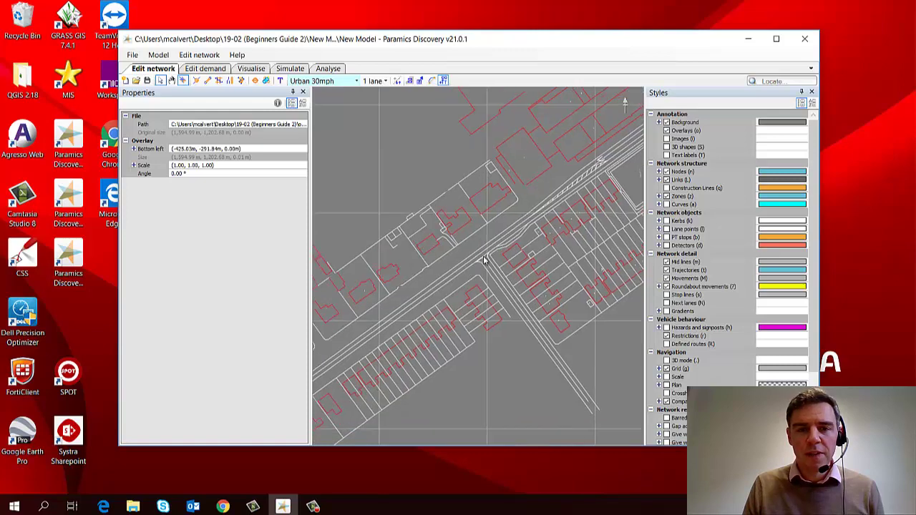
pyautogui.scroll(2, 485, 260)
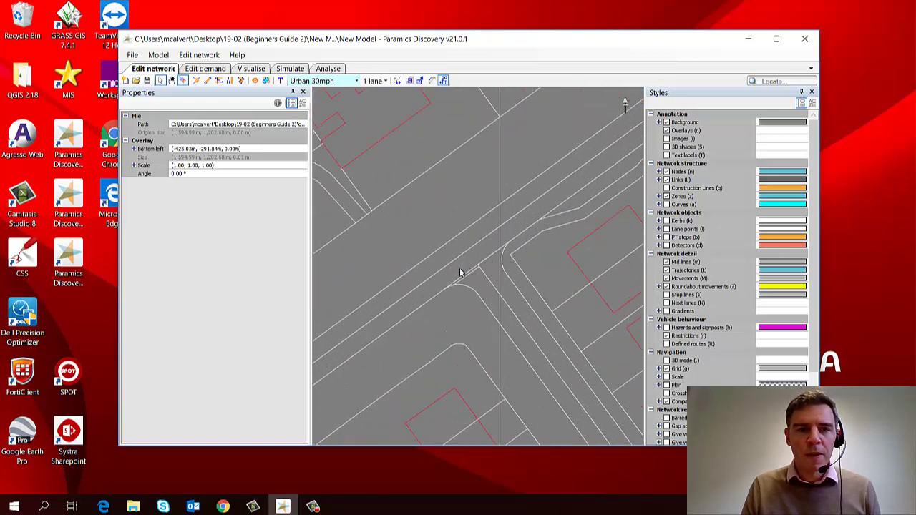
# Collapse the Properties and Styles panels so the map fills the window
pyautogui.click(293, 92)
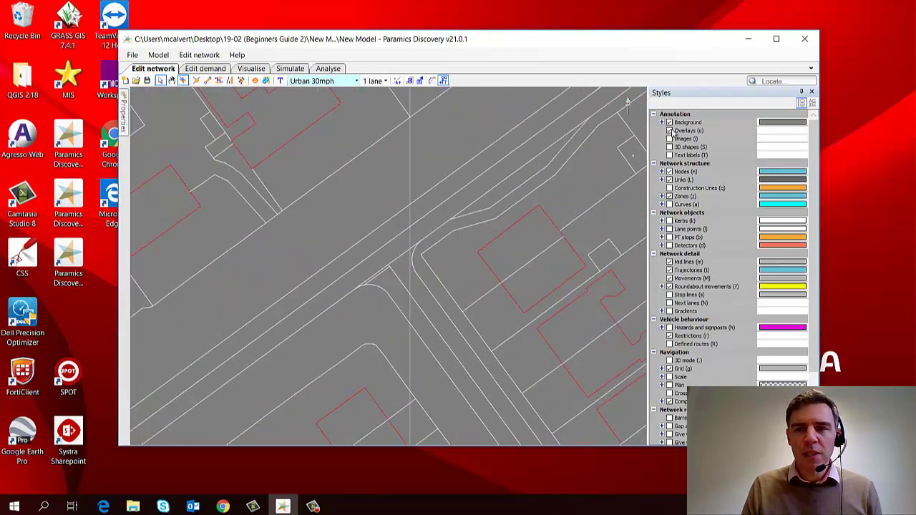
pyautogui.click(800, 92)
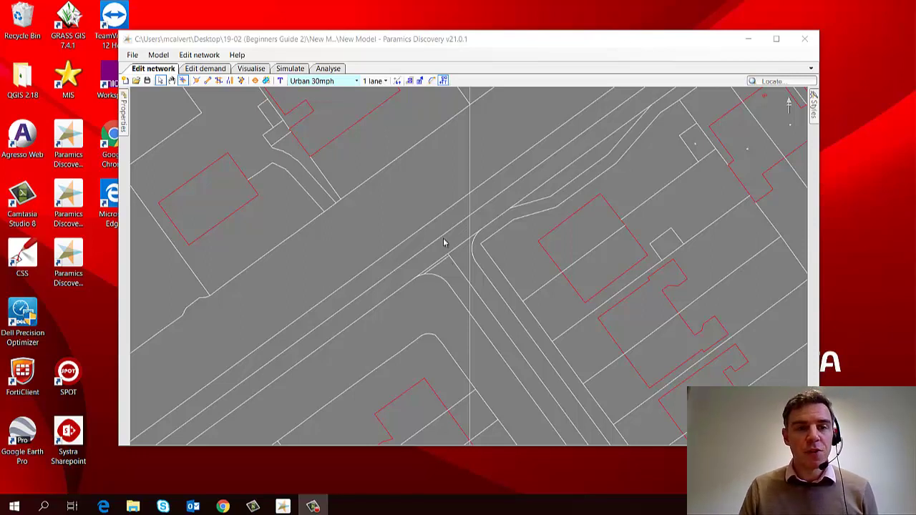
pyautogui.click(423, 219)
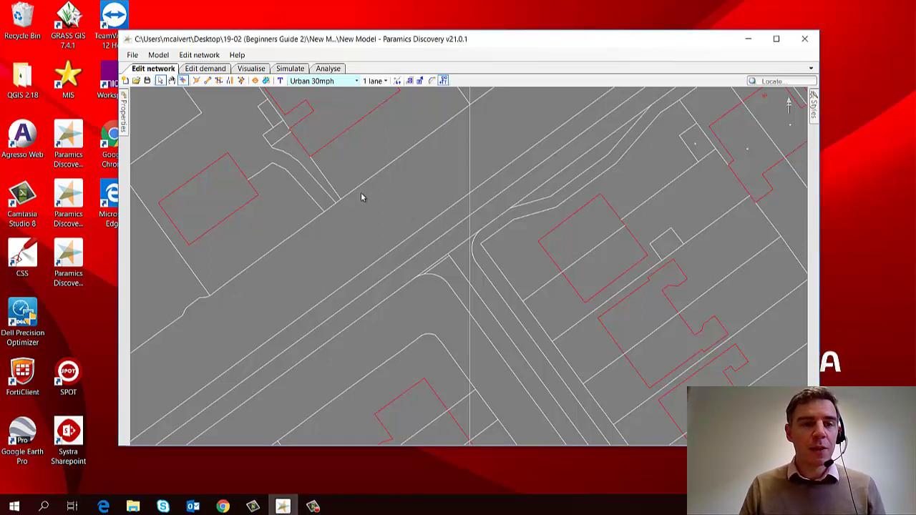
# Place node 1 at the main road junction with the Add a node tool
pyautogui.click(198, 83)
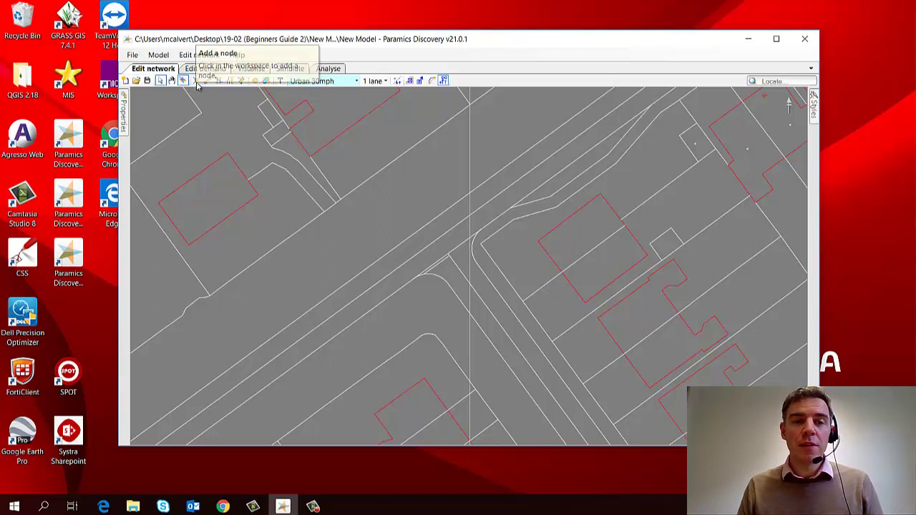
pyautogui.click(198, 83)
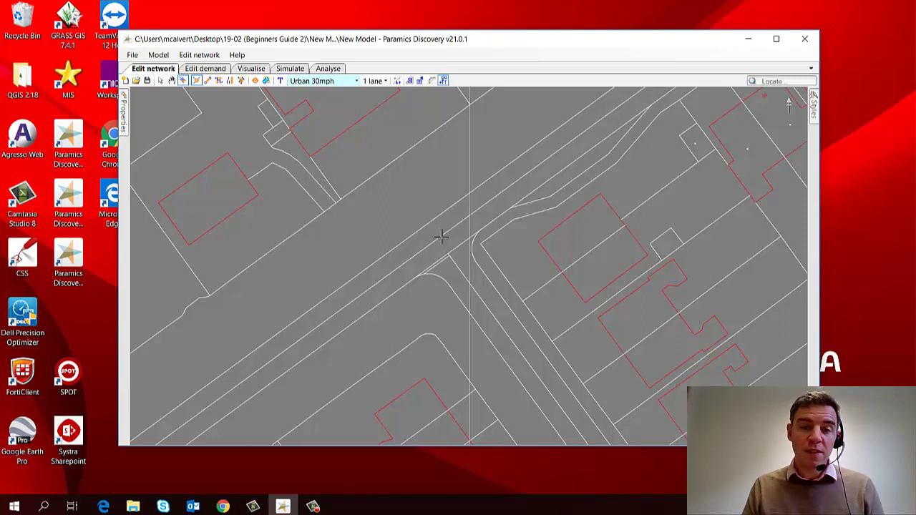
pyautogui.click(440, 236)
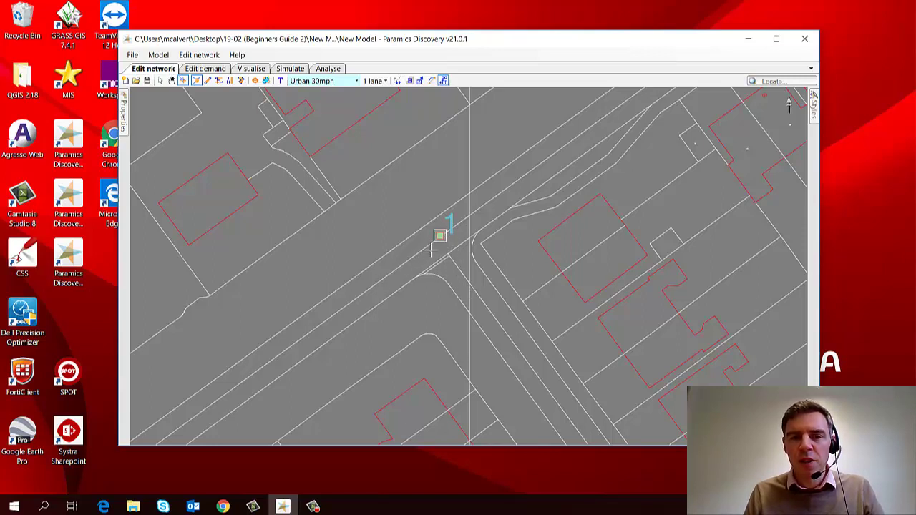
pyautogui.click(440, 237)
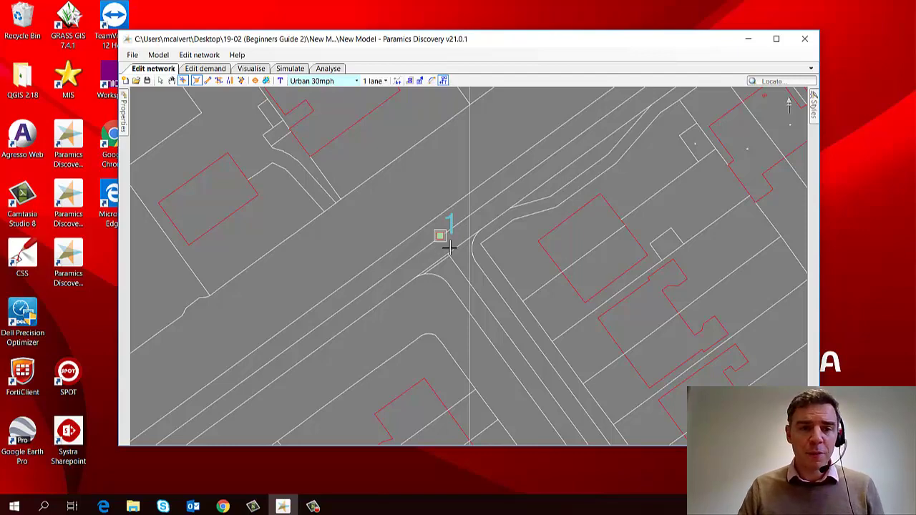
# Add nodes at the far ends of the roads leading out of town
pyautogui.scroll(-6, 459, 276)
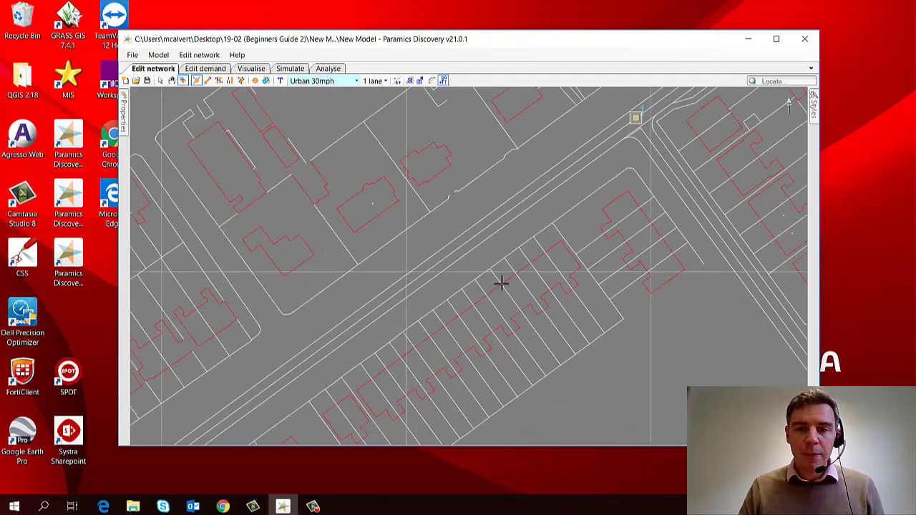
pyautogui.scroll(8, 459, 276)
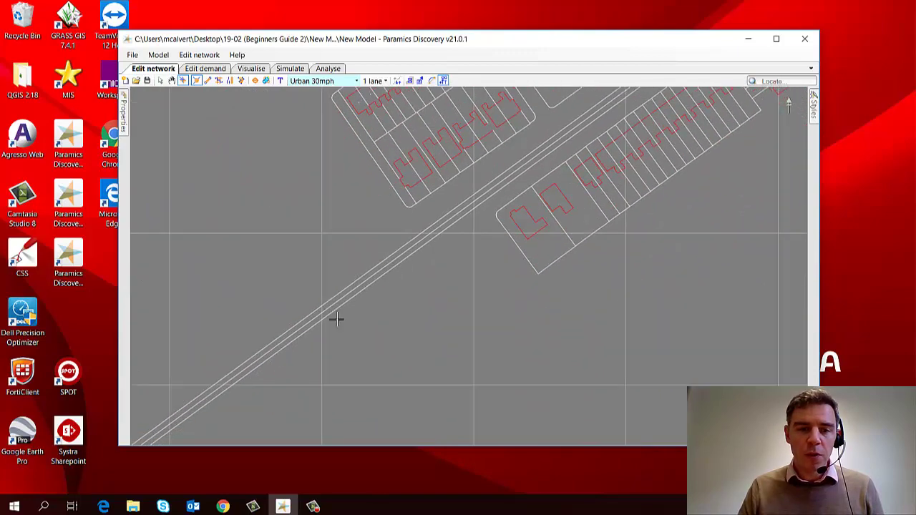
pyautogui.scroll(-1, 501, 208)
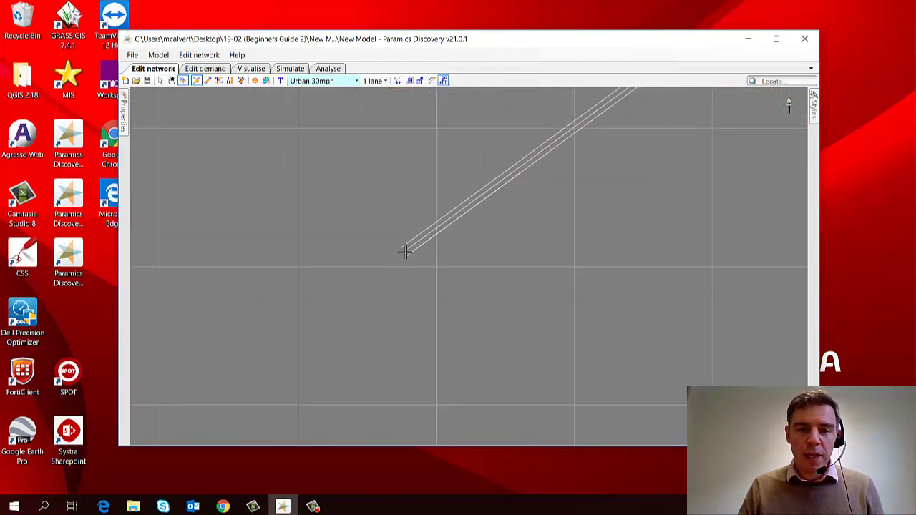
pyautogui.click(404, 250)
pyautogui.scroll(-2, 573, 244)
pyautogui.scroll(6, 422, 286)
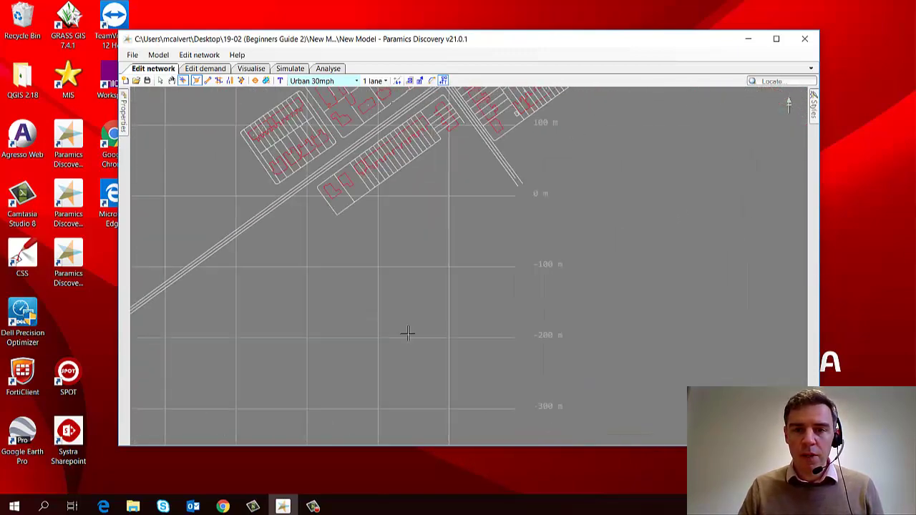
pyautogui.click(420, 215)
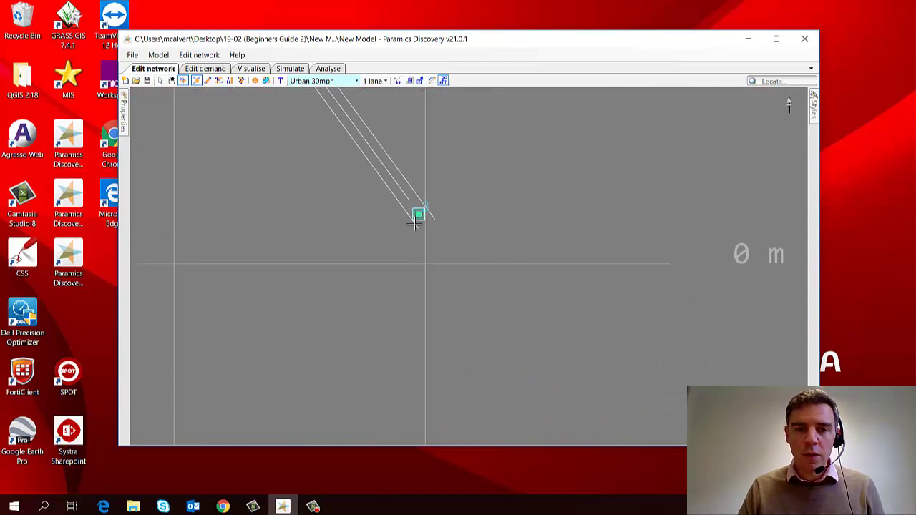
pyautogui.scroll(-3, 425, 323)
pyautogui.scroll(-2, 558, 236)
pyautogui.scroll(3, 420, 370)
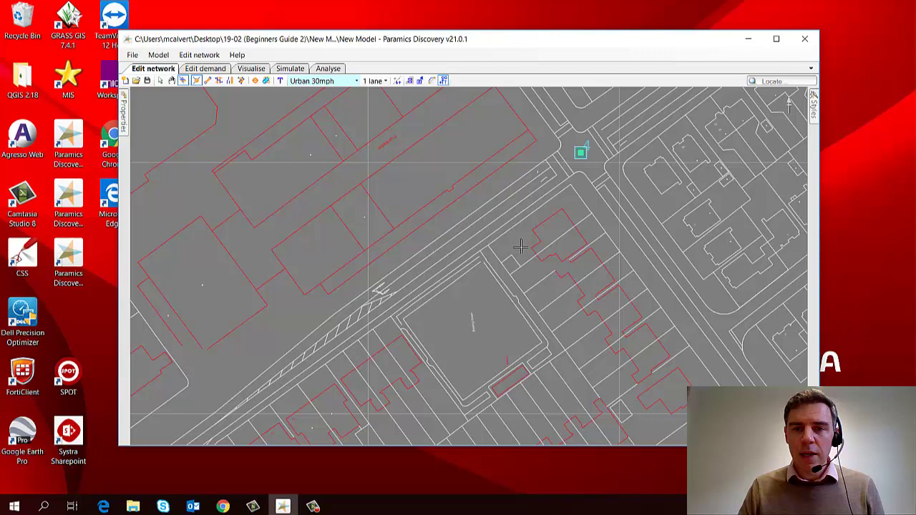
pyautogui.scroll(-5, 383, 385)
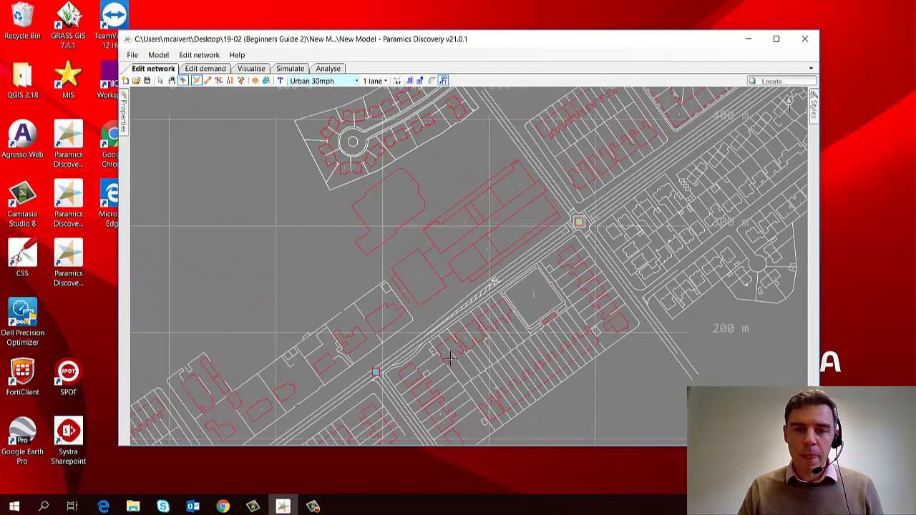
pyautogui.scroll(-3, 450, 358)
pyautogui.scroll(2, 501, 275)
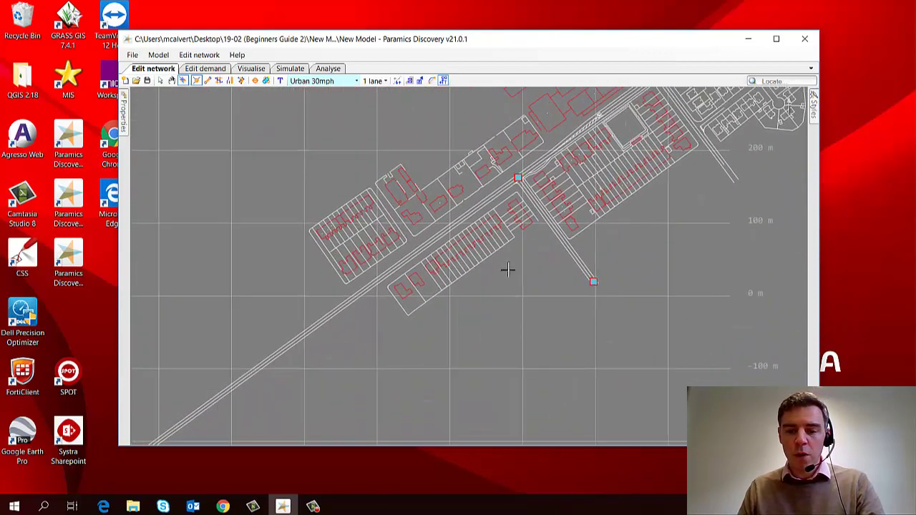
pyautogui.scroll(-4, 508, 269)
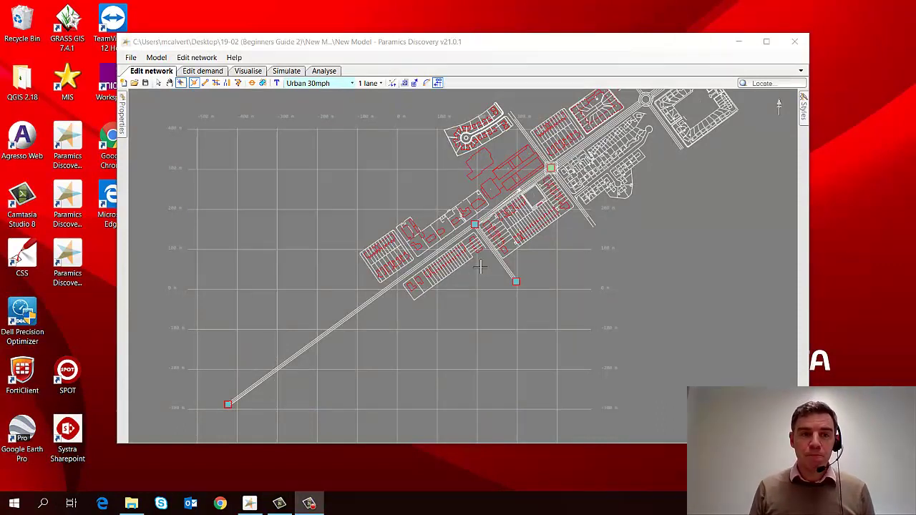
# Link the south-west, southern and north-east end nodes to the central junction node
pyautogui.click(206, 83)
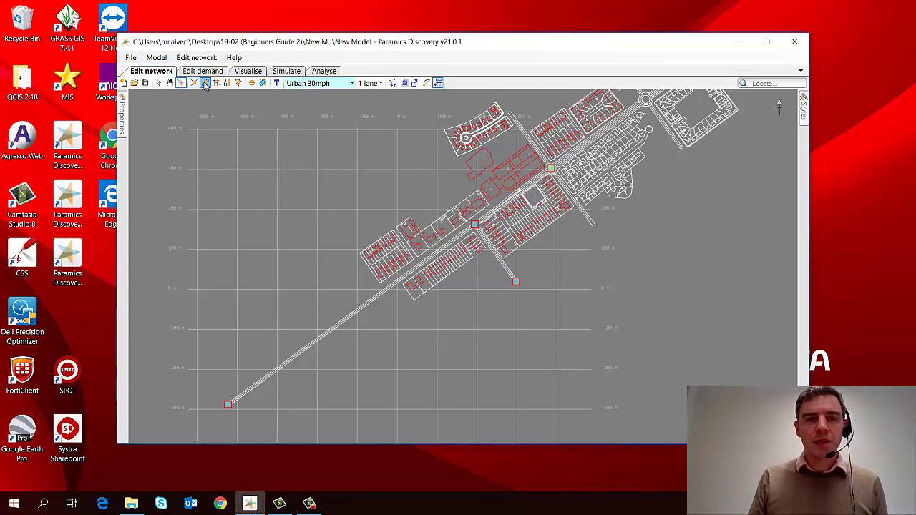
pyautogui.click(227, 402)
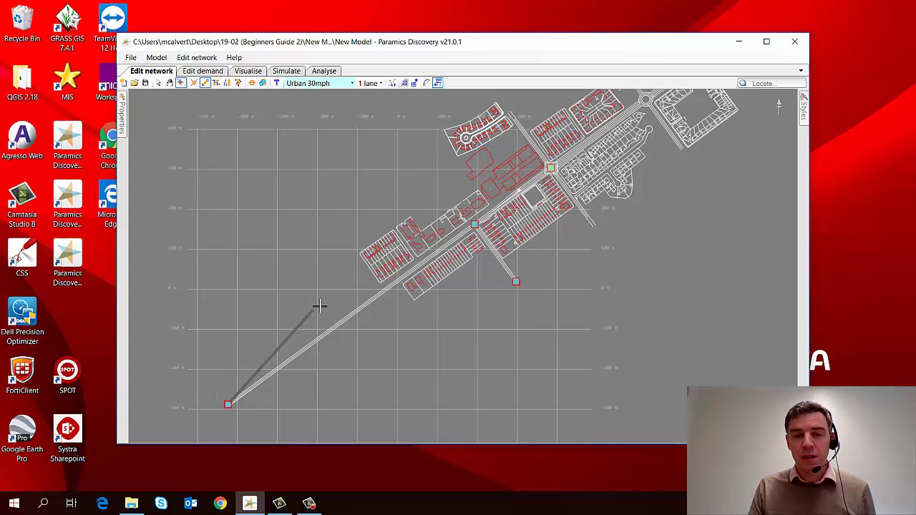
pyautogui.click(473, 226)
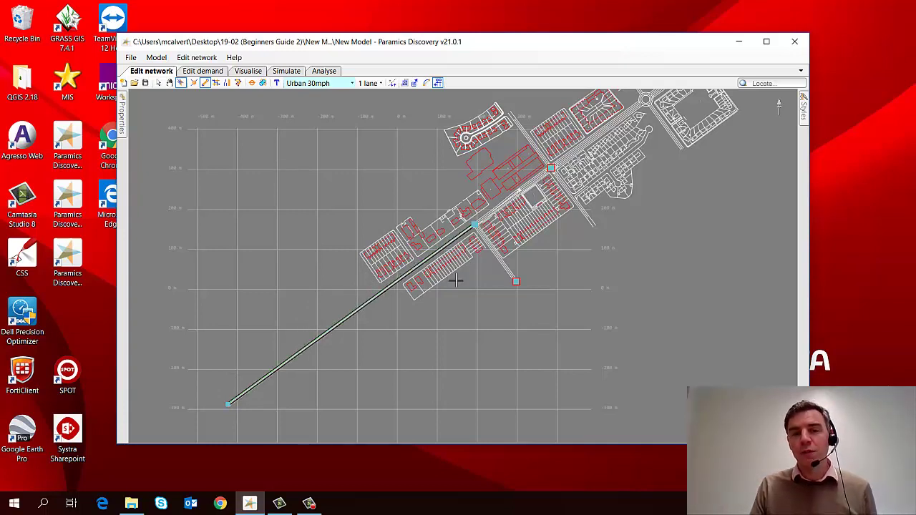
pyautogui.click(516, 281)
pyautogui.click(475, 225)
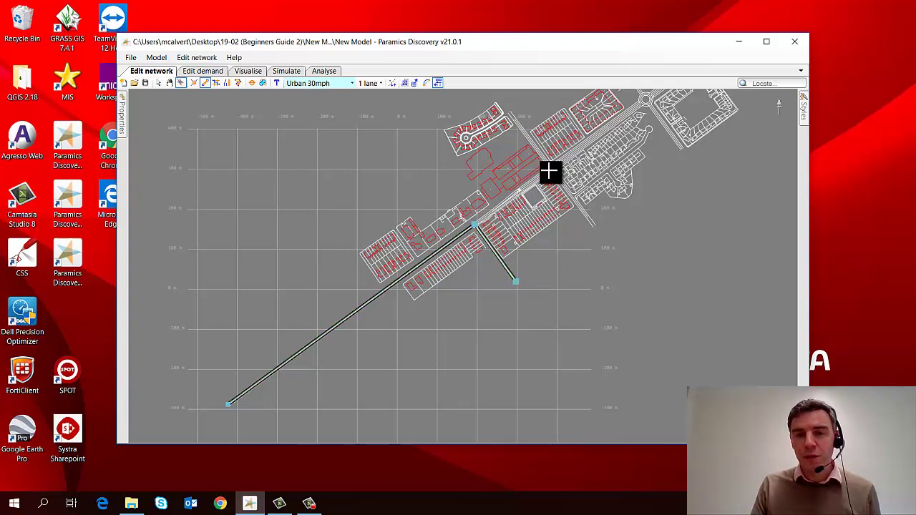
pyautogui.click(551, 168)
pyautogui.click(474, 225)
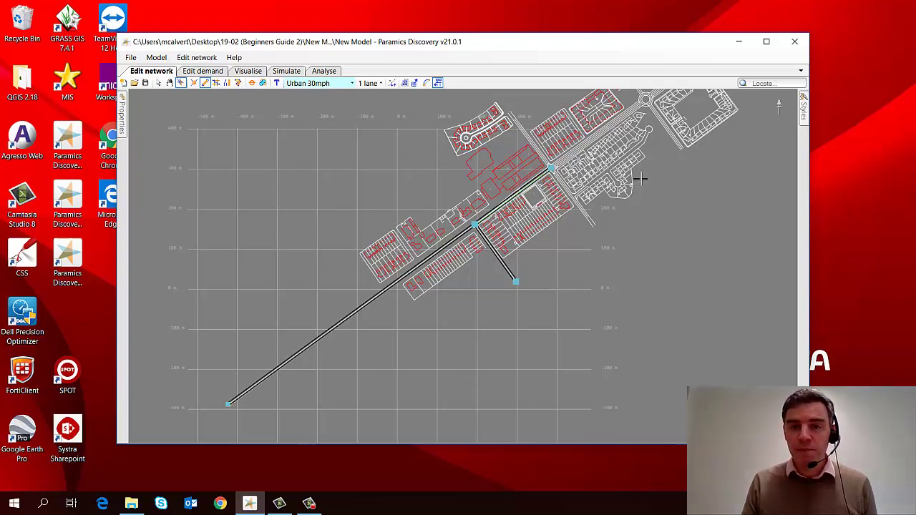
# Draw a link from the main road into the roundabout
pyautogui.scroll(6, 527, 313)
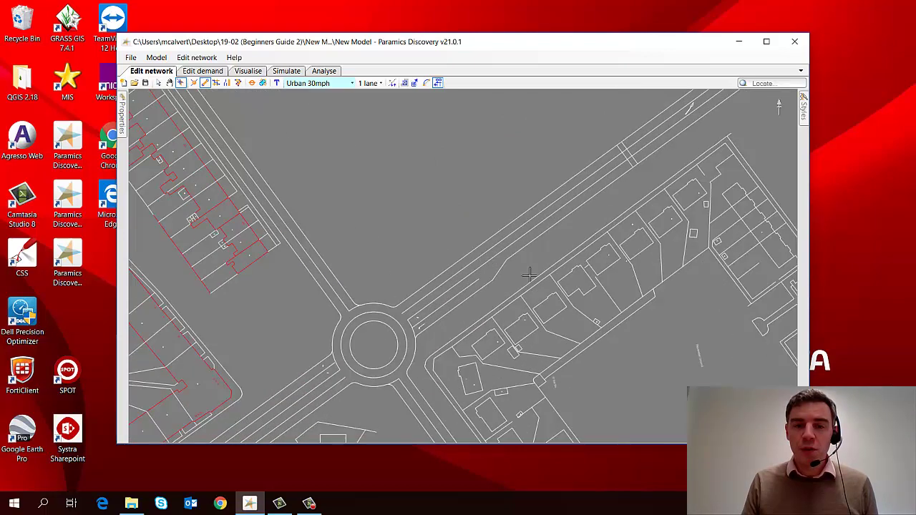
pyautogui.moveTo(508, 293); pyautogui.dragTo(573, 231)
pyautogui.scroll(1, 583, 211)
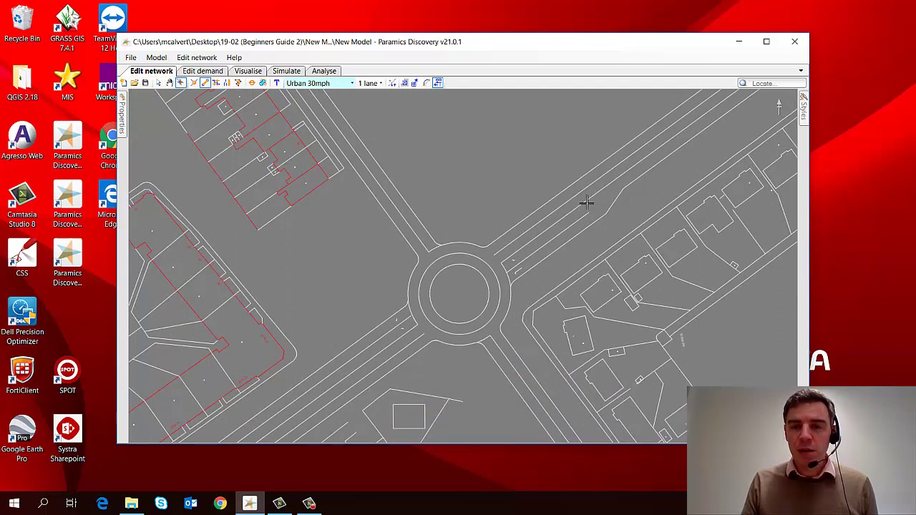
pyautogui.moveTo(605, 188); pyautogui.dragTo(456, 293)
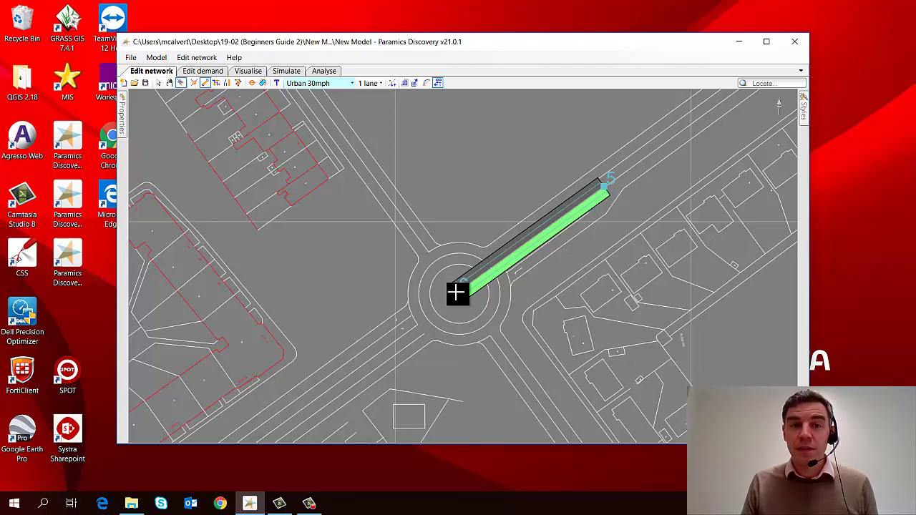
# Draw cross-street links north-west and south-east from the central junction
pyautogui.moveTo(359, 372); pyautogui.dragTo(592, 234)
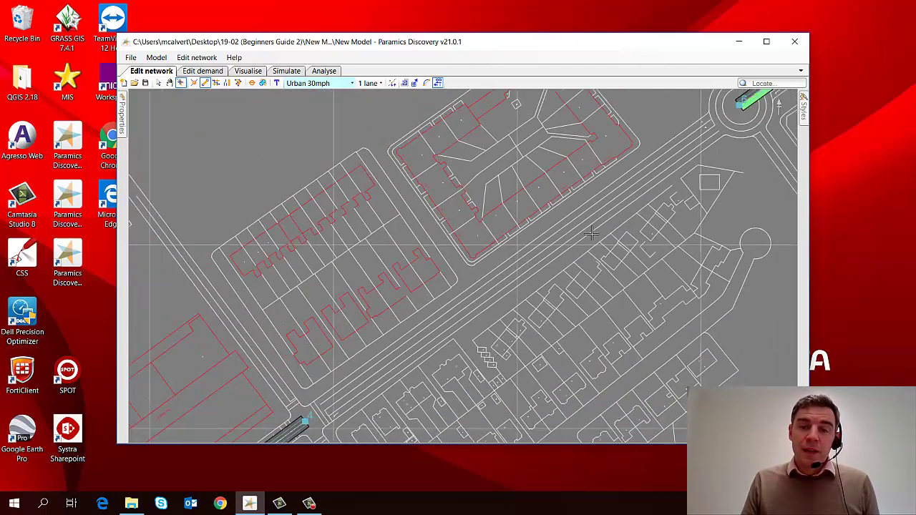
pyautogui.scroll(-5, 591, 234)
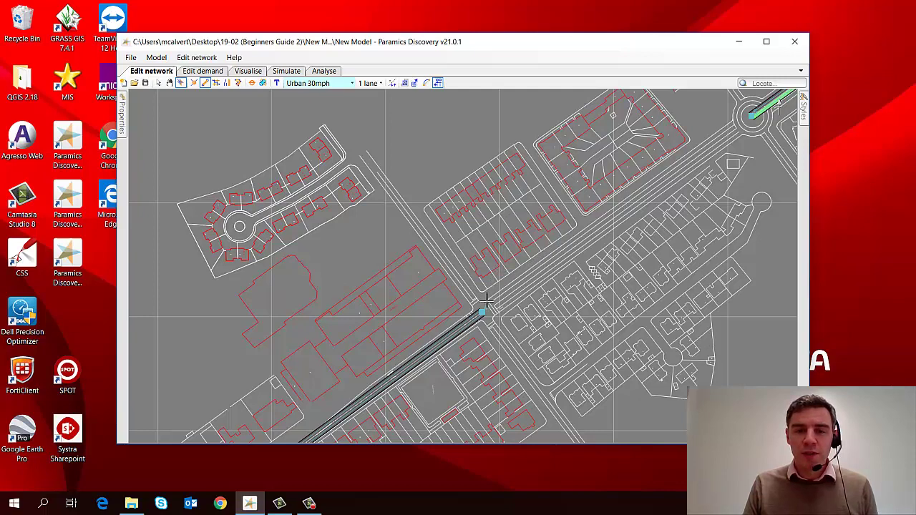
pyautogui.moveTo(478, 311); pyautogui.dragTo(363, 153)
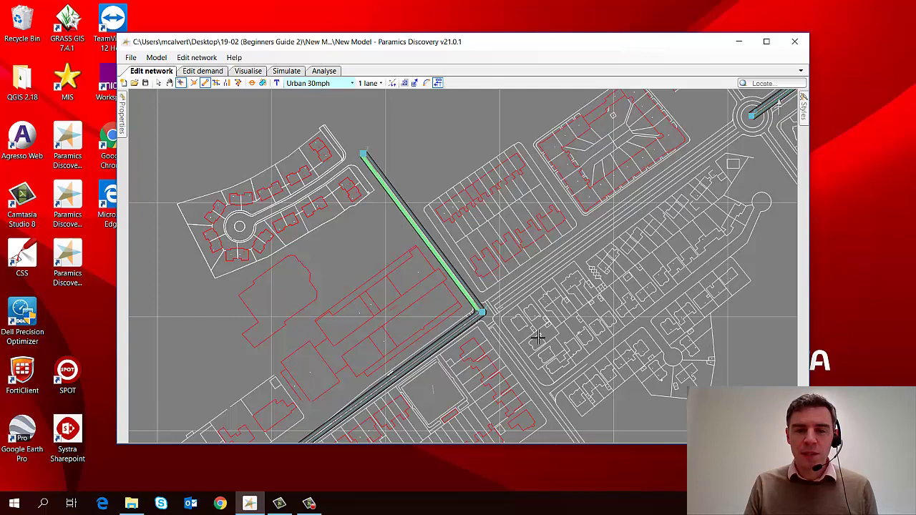
pyautogui.moveTo(538, 337); pyautogui.dragTo(532, 215)
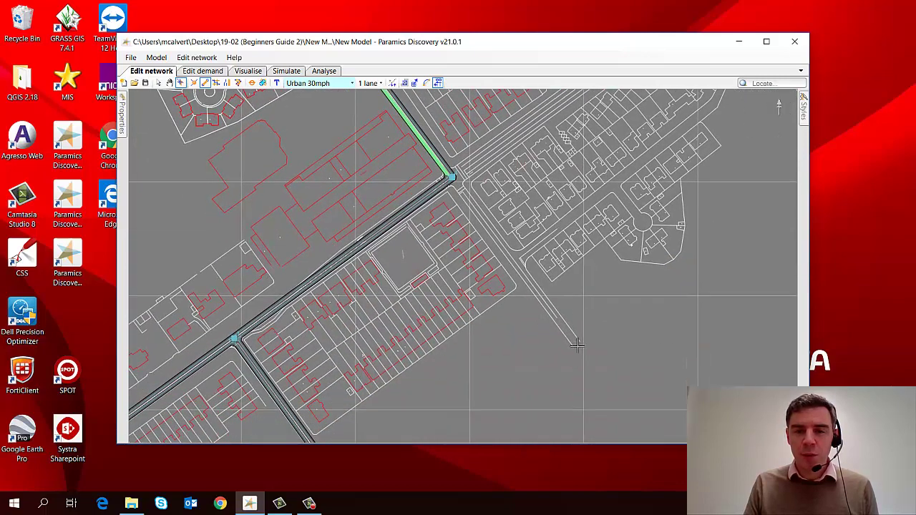
pyautogui.moveTo(577, 346); pyautogui.dragTo(451, 177)
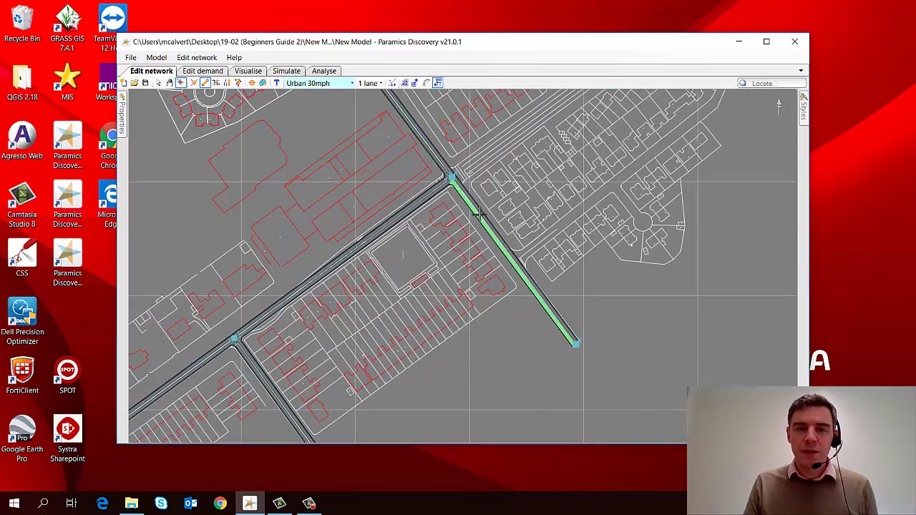
pyautogui.scroll(-2, 510, 196)
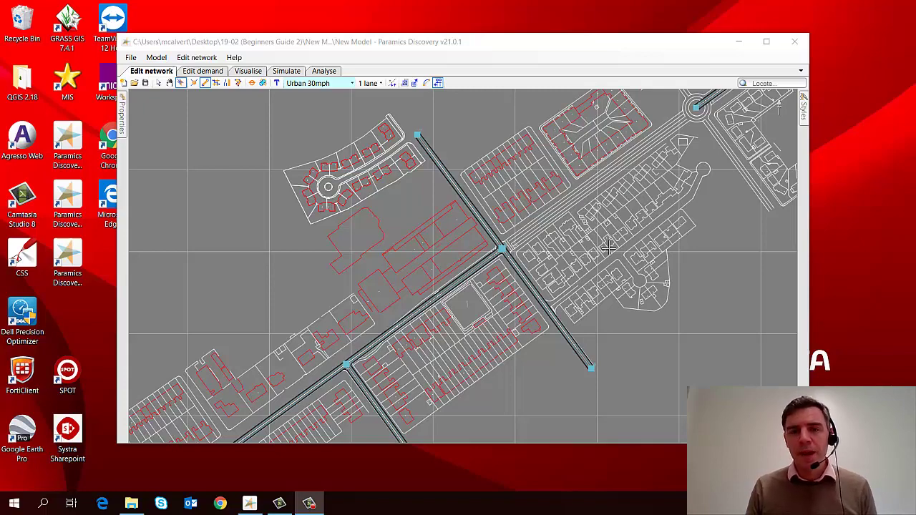
# Using 'Add several connected links', draw a road south-east from the roundabout node
pyautogui.click(218, 84)
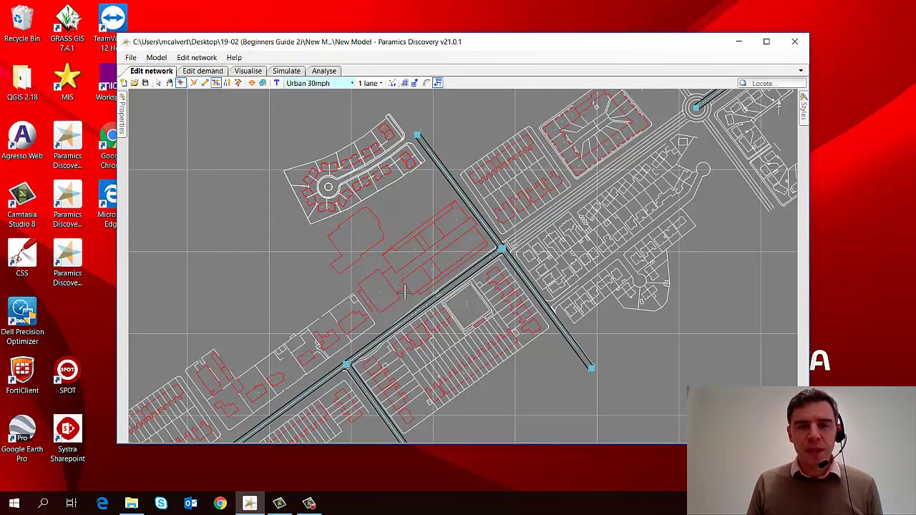
pyautogui.moveTo(672, 187); pyautogui.dragTo(600, 242)
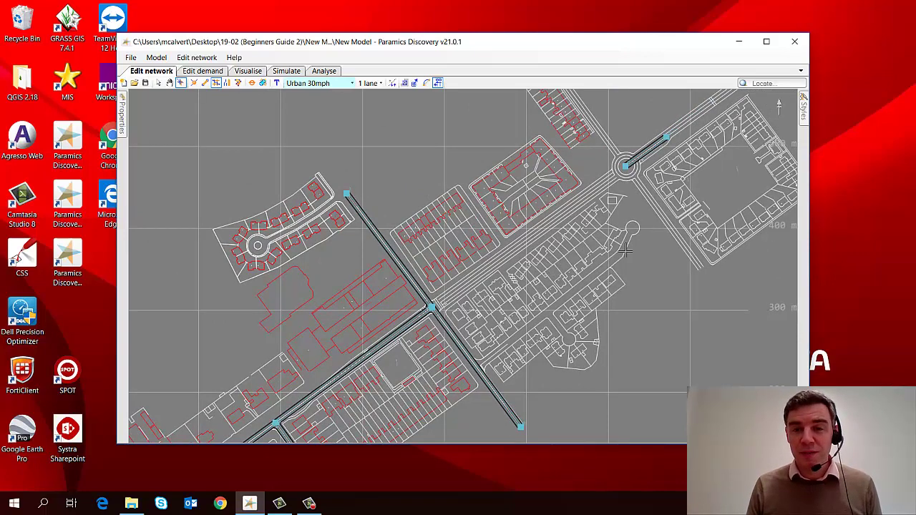
pyautogui.scroll(-1, 625, 250)
pyautogui.moveTo(625, 250); pyautogui.dragTo(547, 317)
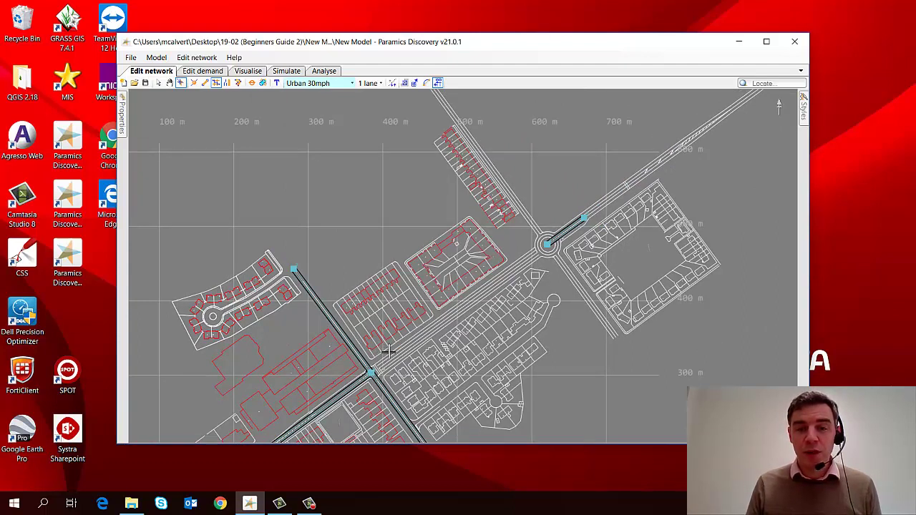
pyautogui.moveTo(372, 370); pyautogui.dragTo(617, 338)
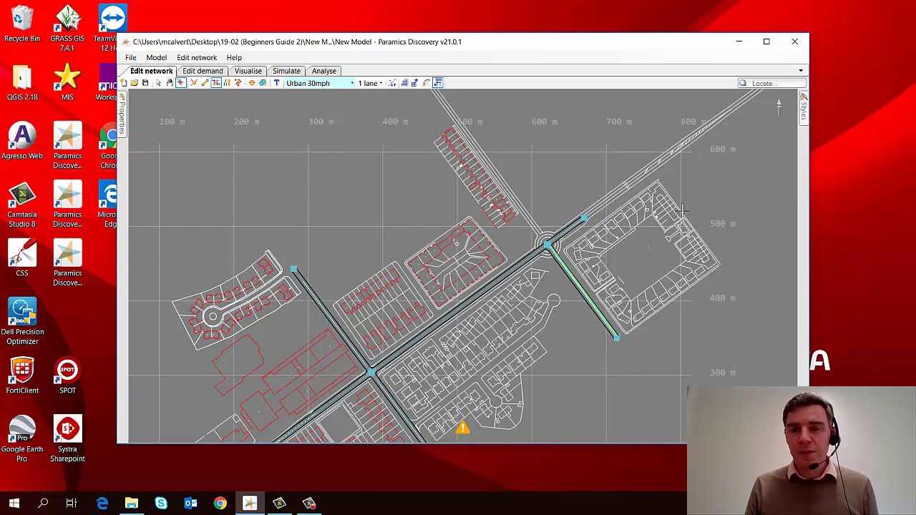
# Draw a chain of connected links north-east along the main road
pyautogui.moveTo(627, 225); pyautogui.dragTo(448, 355)
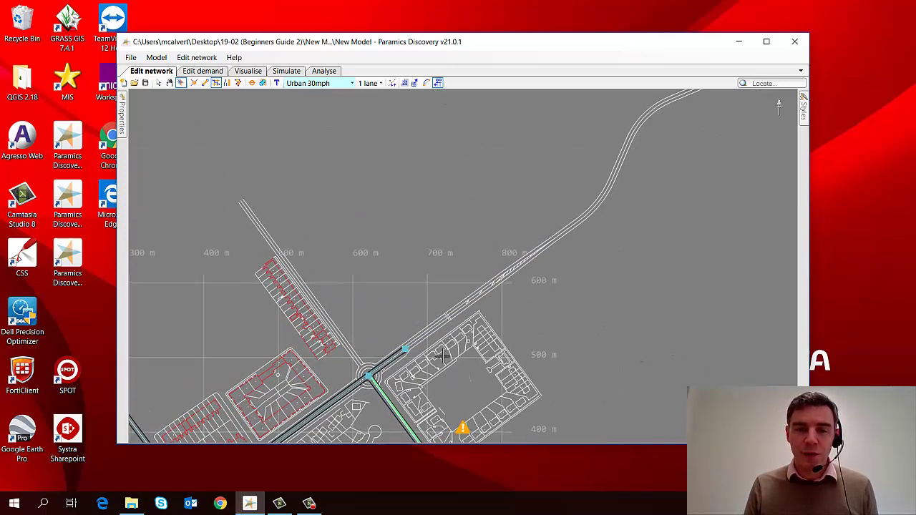
pyautogui.moveTo(407, 349); pyautogui.dragTo(561, 237)
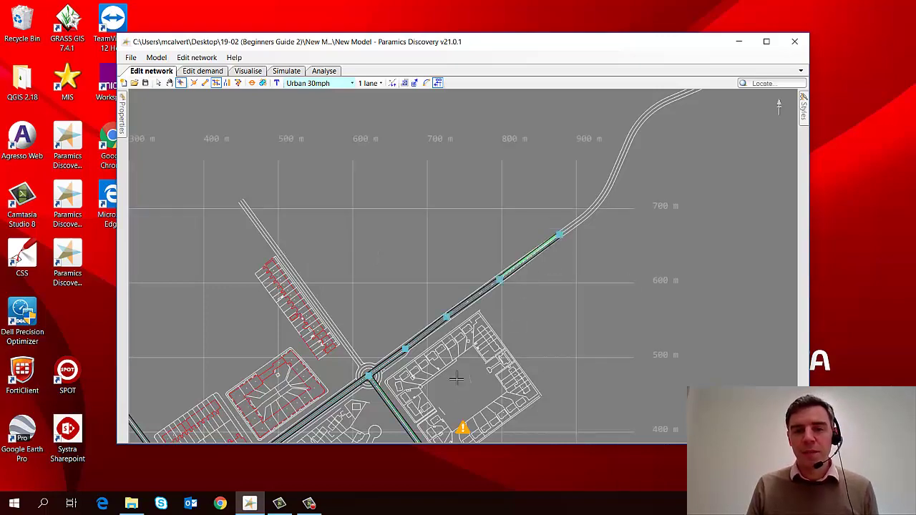
pyautogui.moveTo(454, 374); pyautogui.dragTo(597, 313)
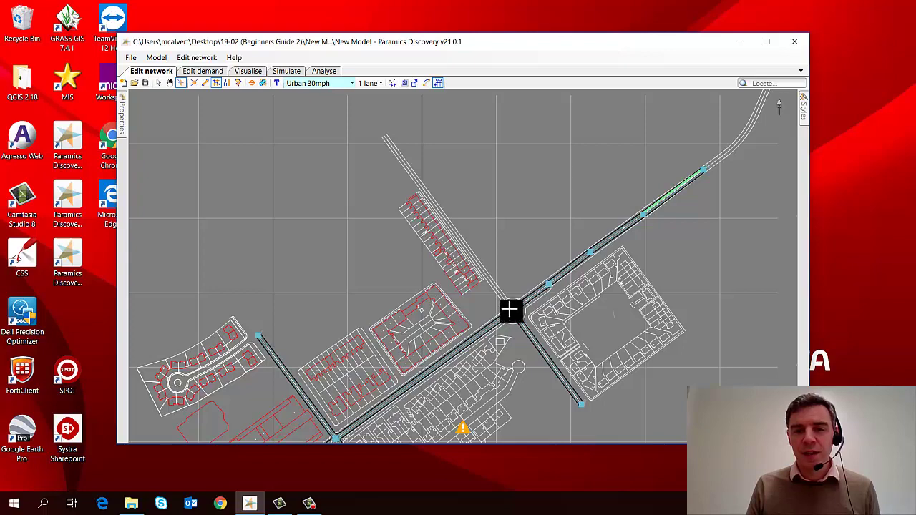
# Draw a road north-west from the roundabout node along the street, then zoom out
pyautogui.moveTo(510, 310); pyautogui.dragTo(384, 136)
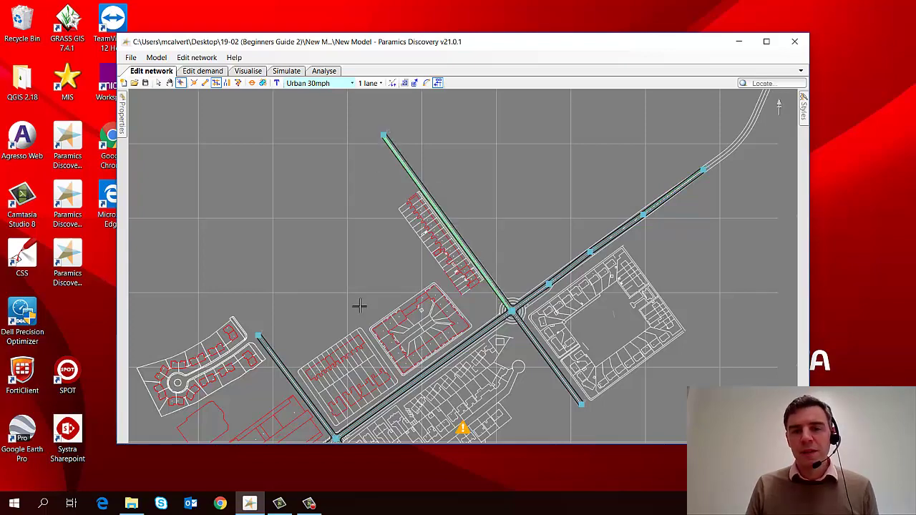
pyautogui.moveTo(363, 329); pyautogui.dragTo(410, 229)
pyautogui.scroll(-2, 410, 230)
pyautogui.scroll(-3, 467, 348)
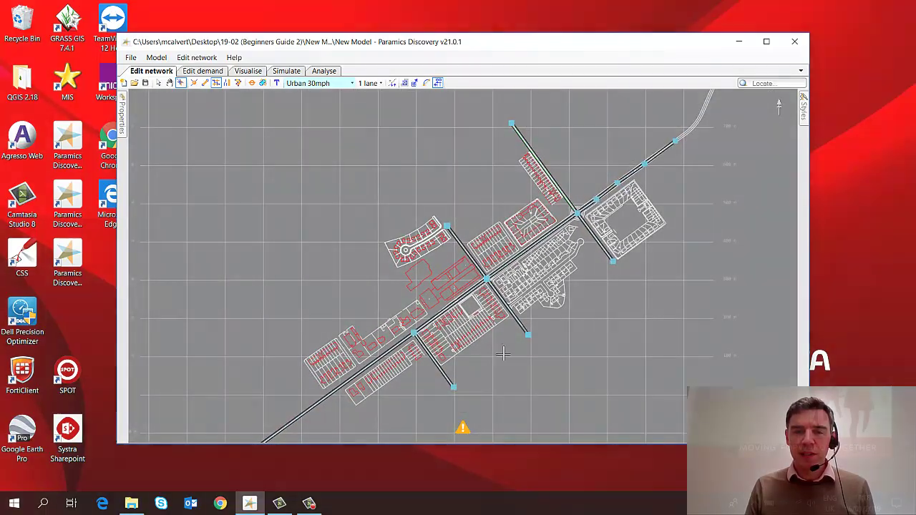